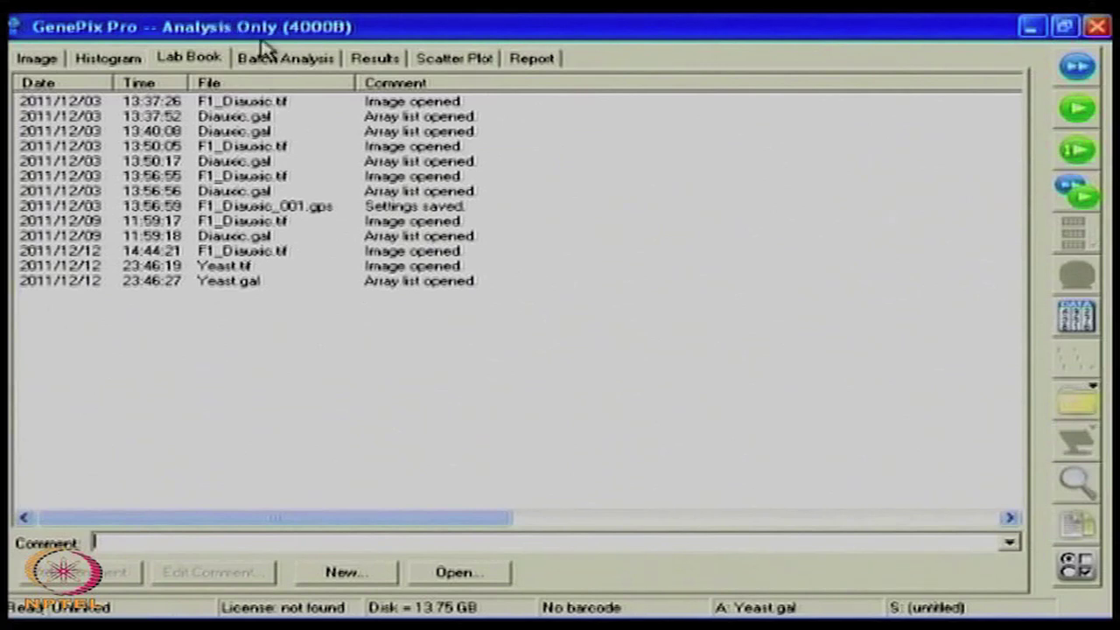
Look through the Batch Analysis, Results, Scatter Plot and Report views, and return to the Image view
left_click(315, 61)
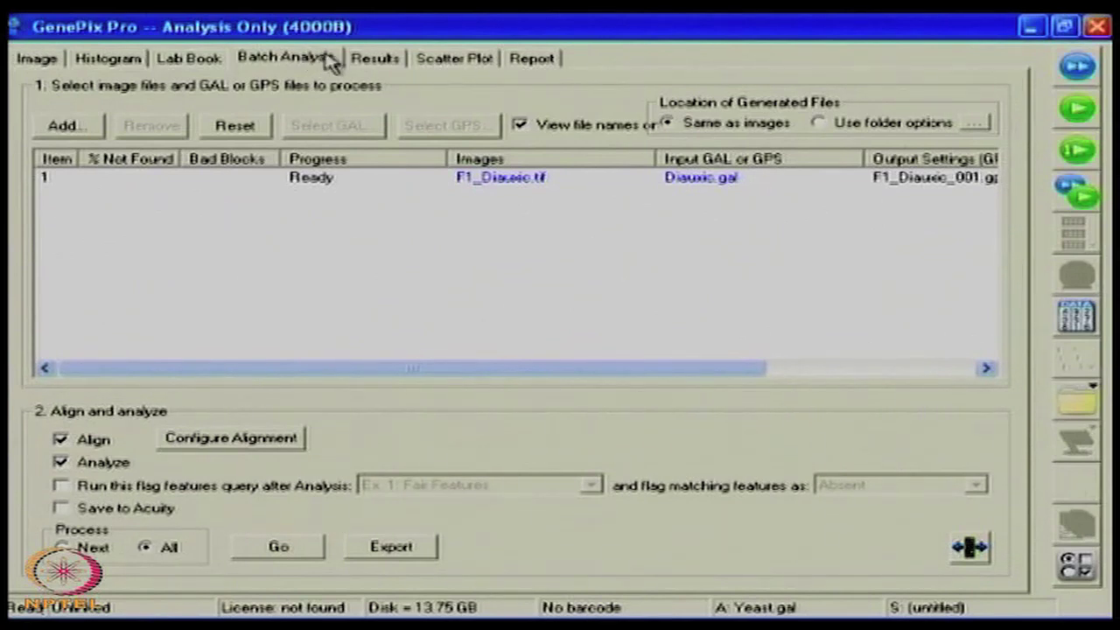
left_click(390, 56)
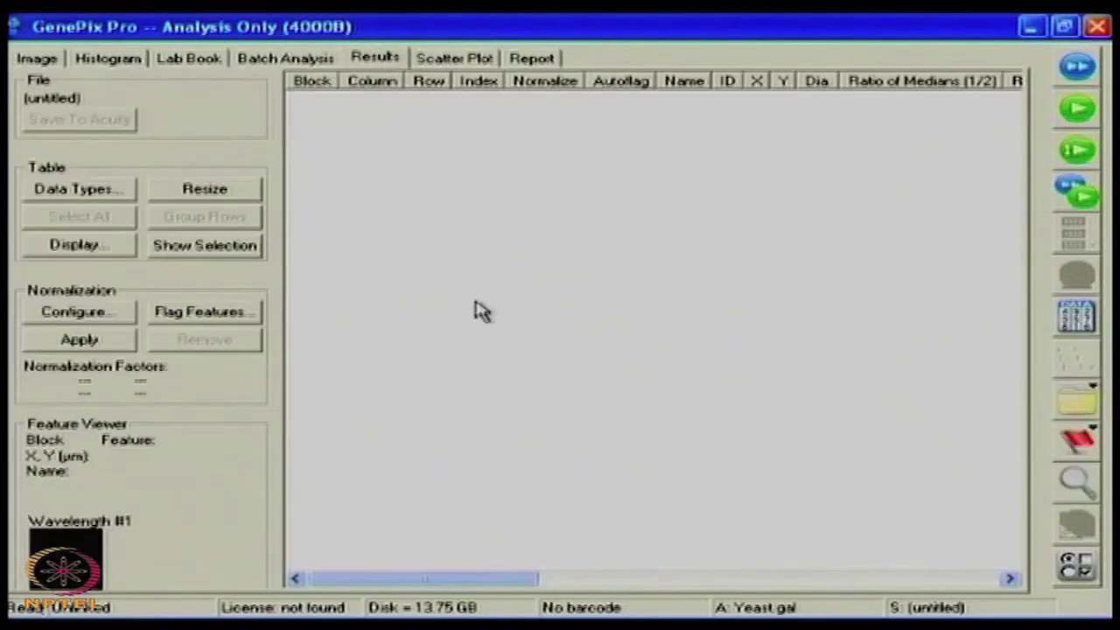
left_click(457, 59)
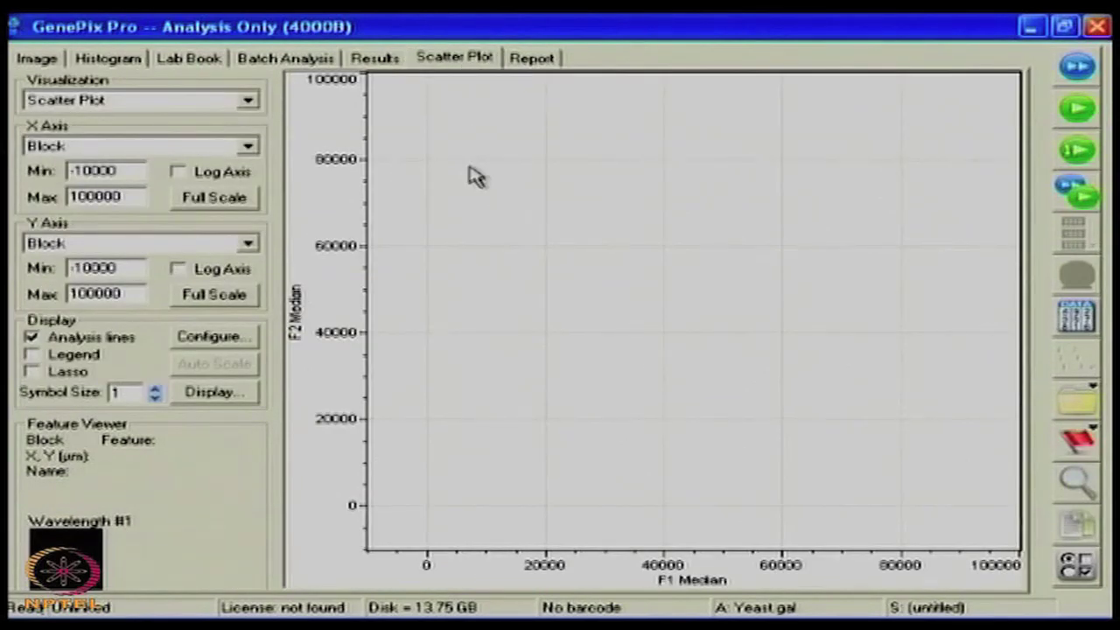
left_click(531, 60)
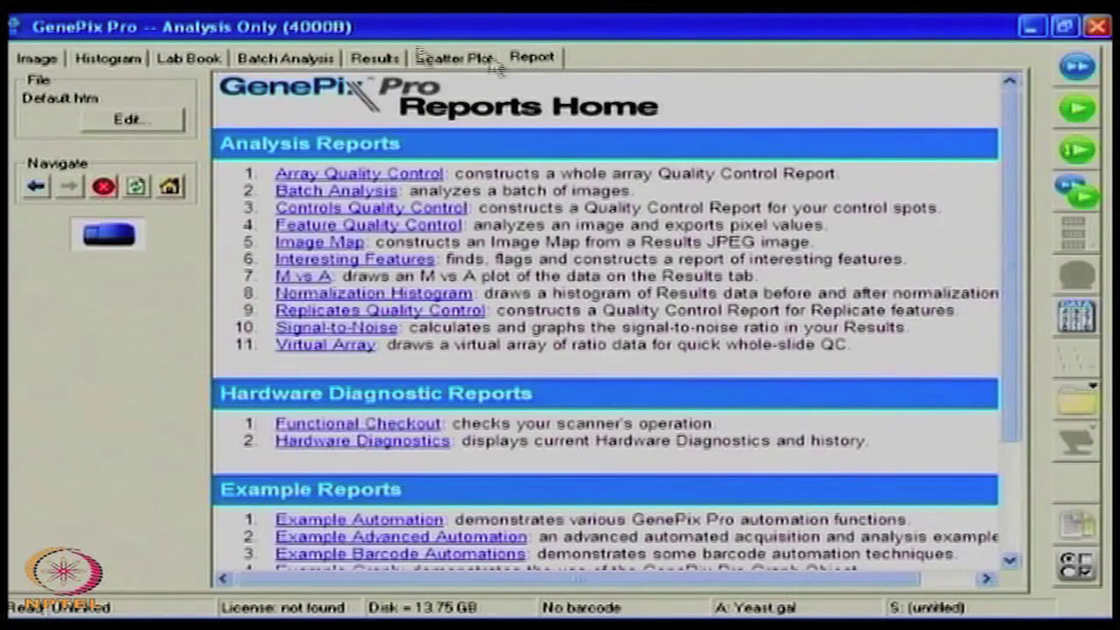
left_click(38, 59)
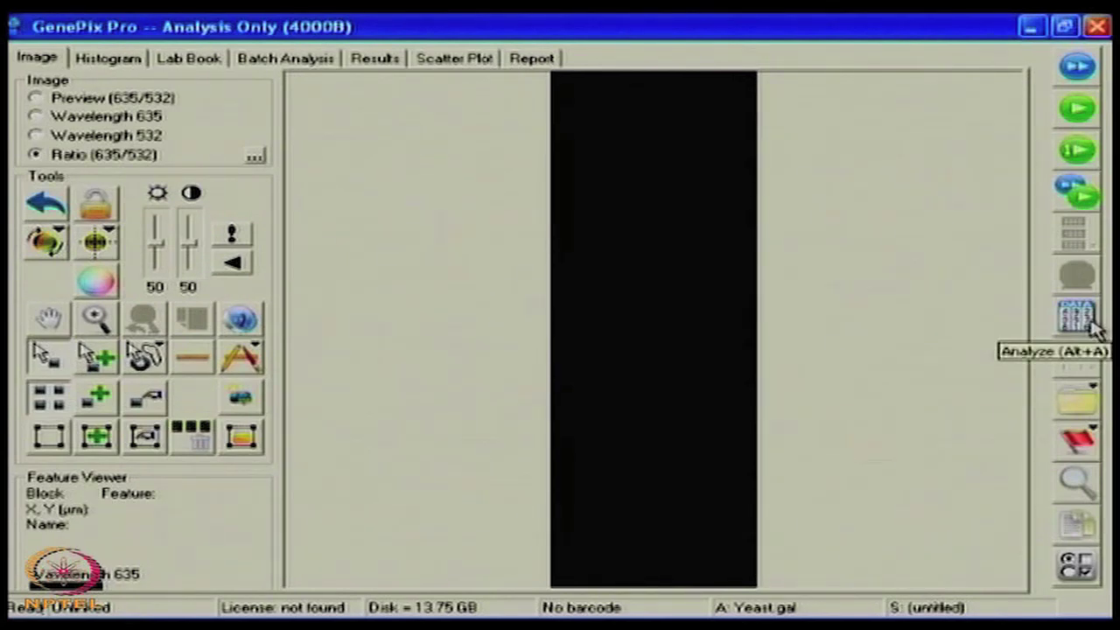
Review the feature flagging commands, the Find dialog and the alignment options, leaving all settings as they are
left_click(1089, 444)
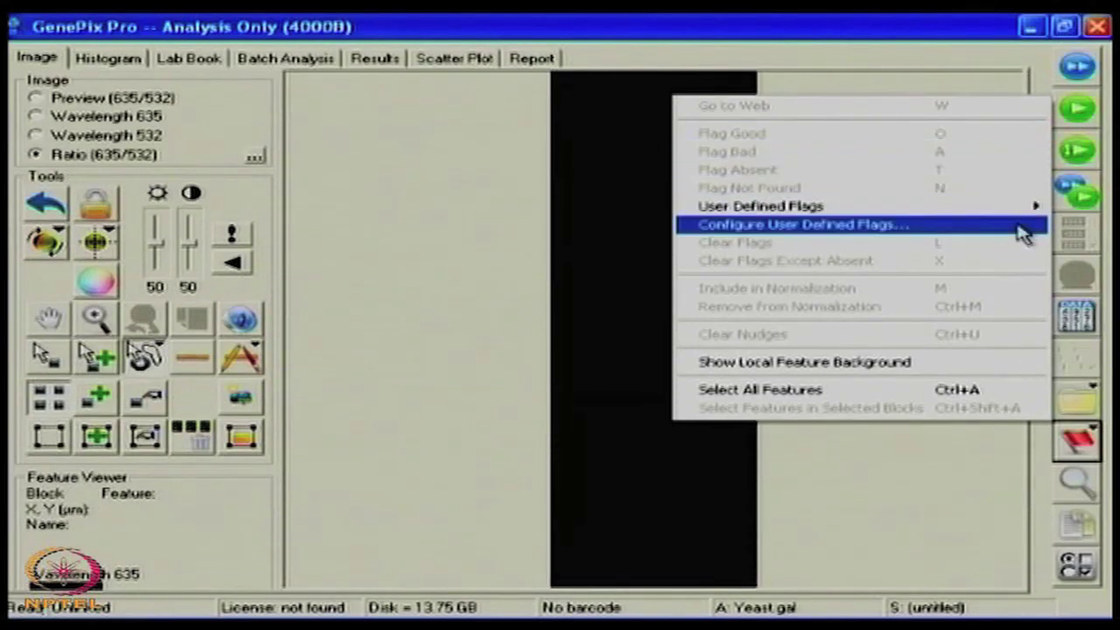
left_click(1076, 485)
left_click(1076, 486)
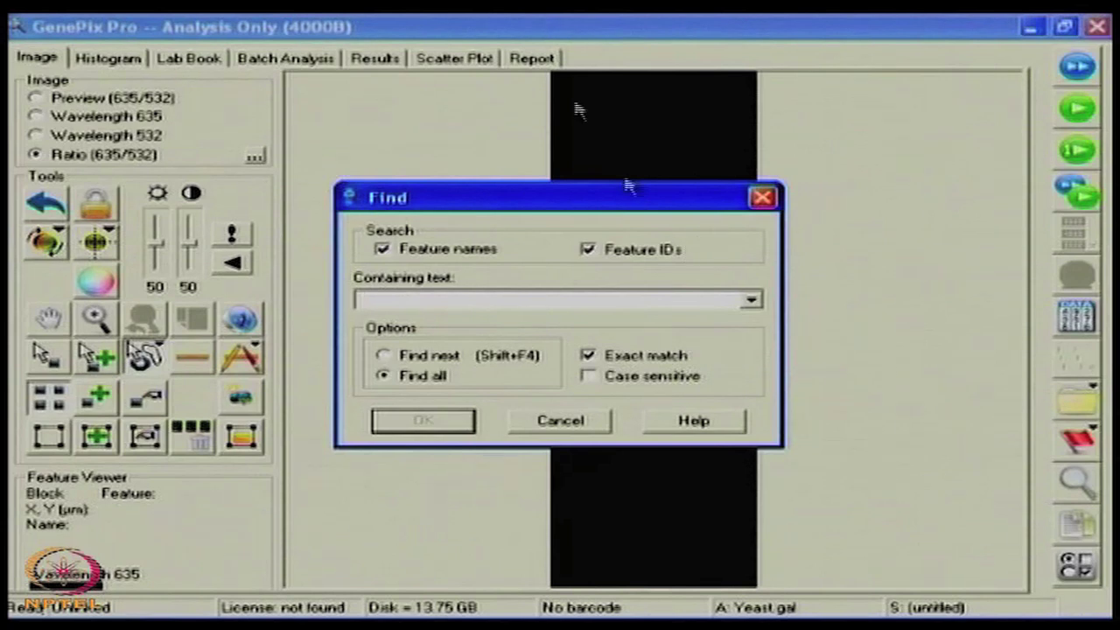
left_click(762, 199)
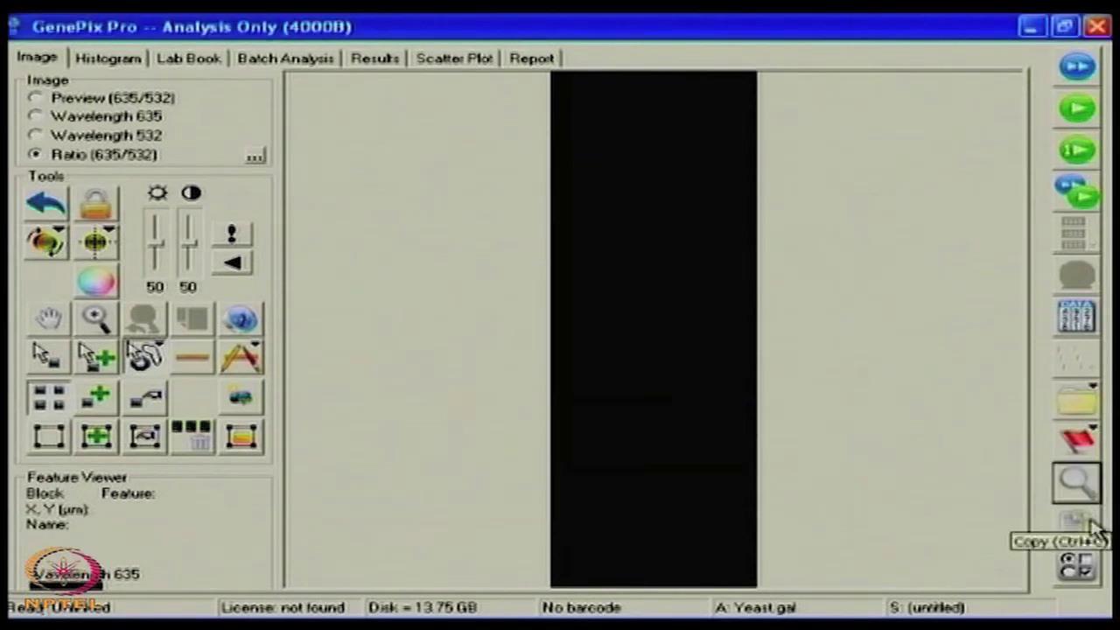
left_click(1092, 582)
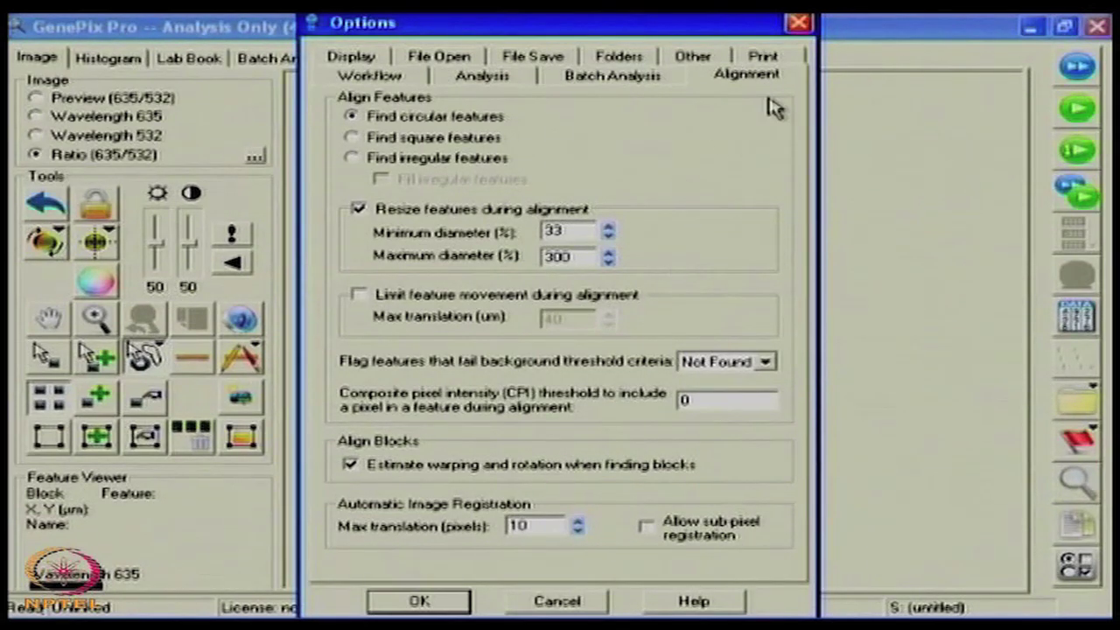
left_click(800, 23)
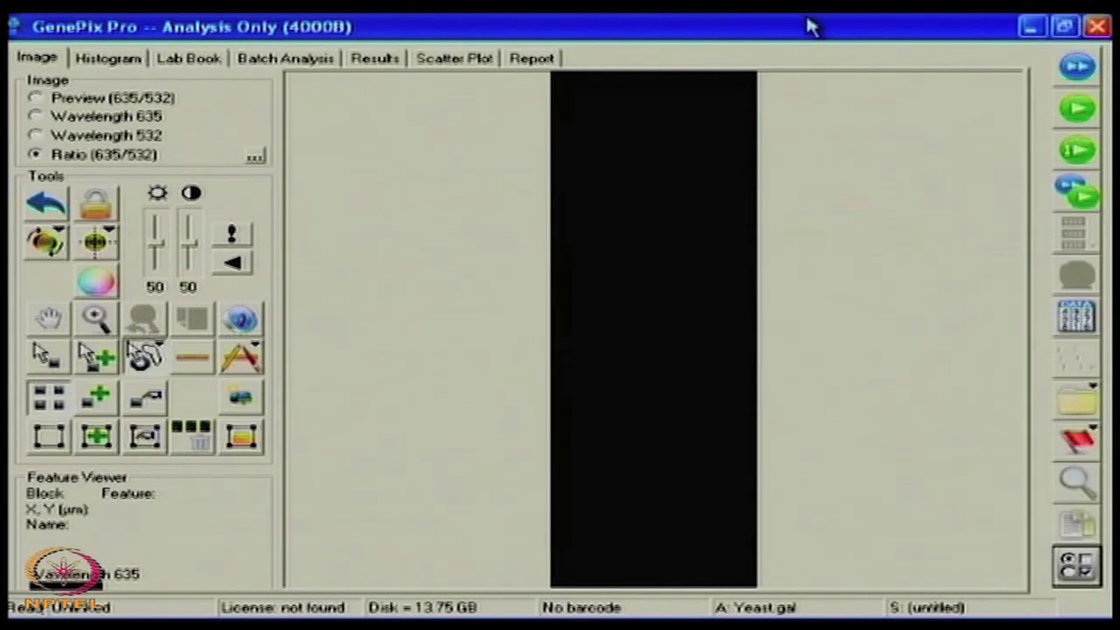
Start a data scan and zoom in on the upper part of the slide image
left_click(1086, 122)
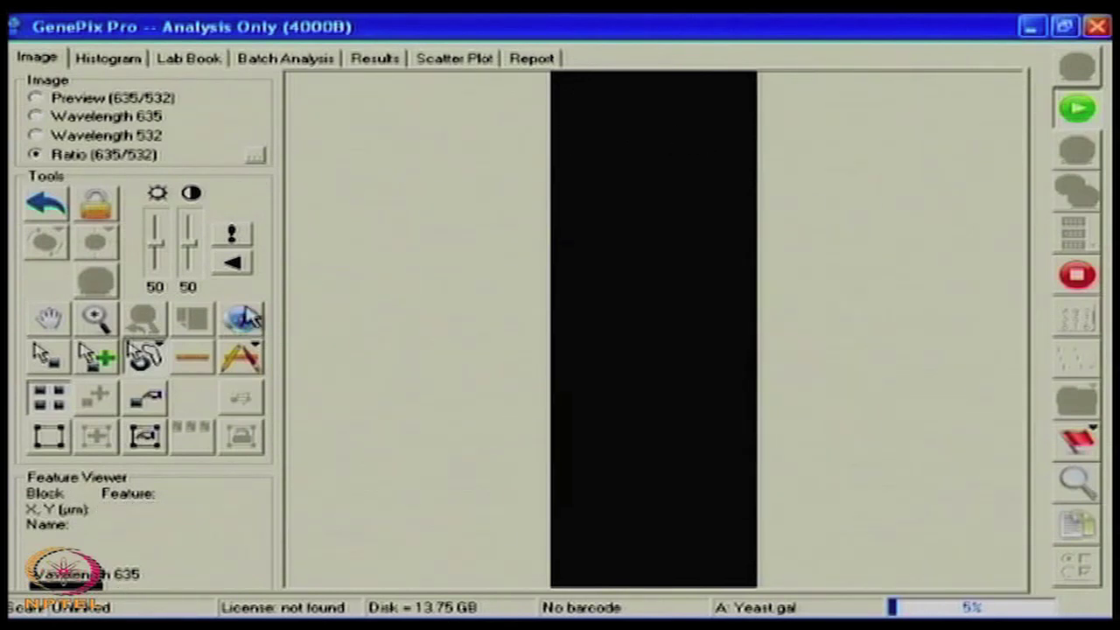
left_click(96, 320)
left_click_drag(549, 75, 802, 184)
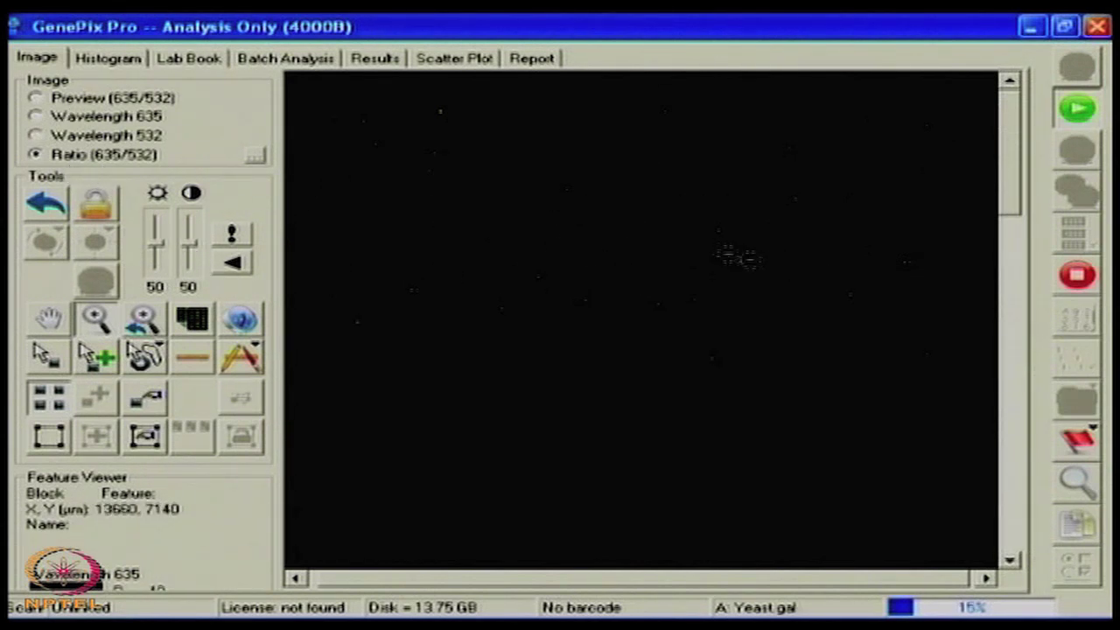
Check the intensity histogram of the running scan and inspect the barcode area in the slide image
left_click(92, 60)
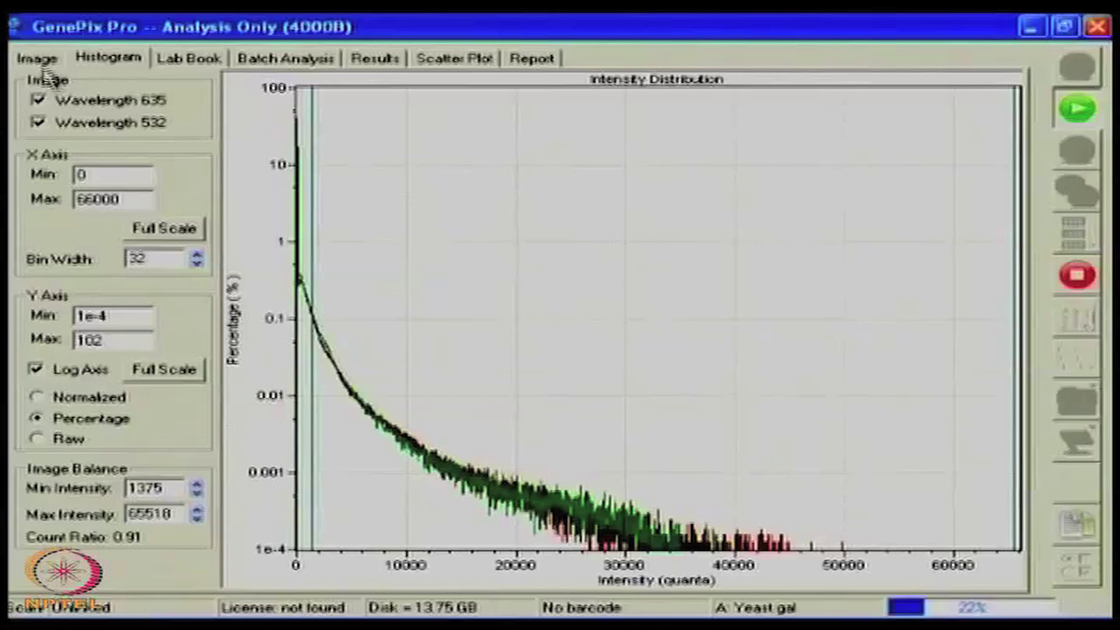
left_click(39, 60)
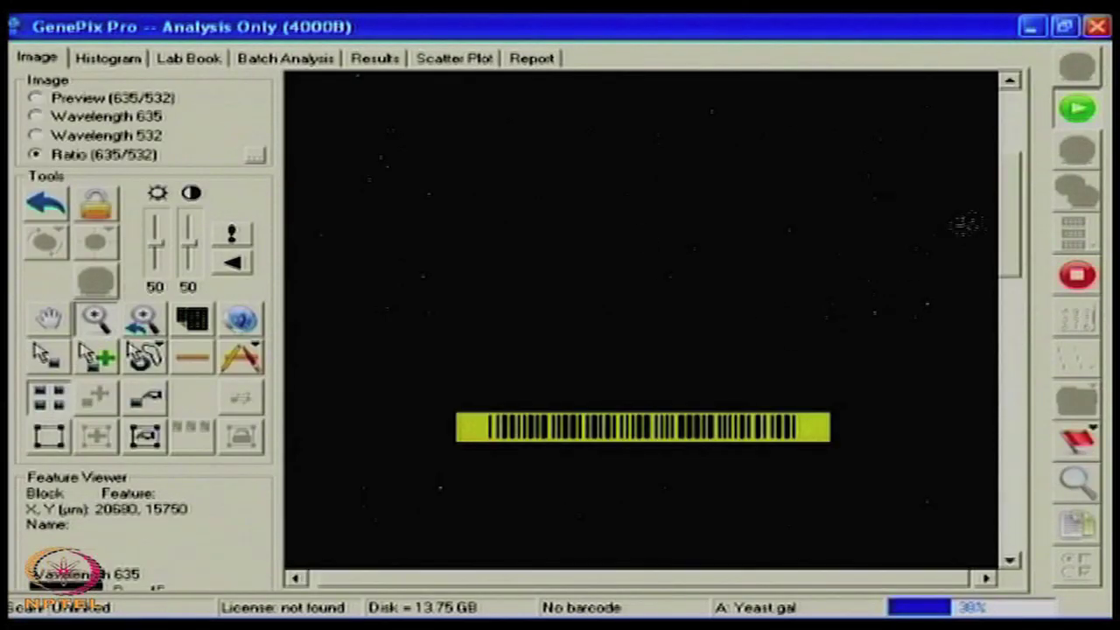
left_click_drag(1018, 193, 1000, 229)
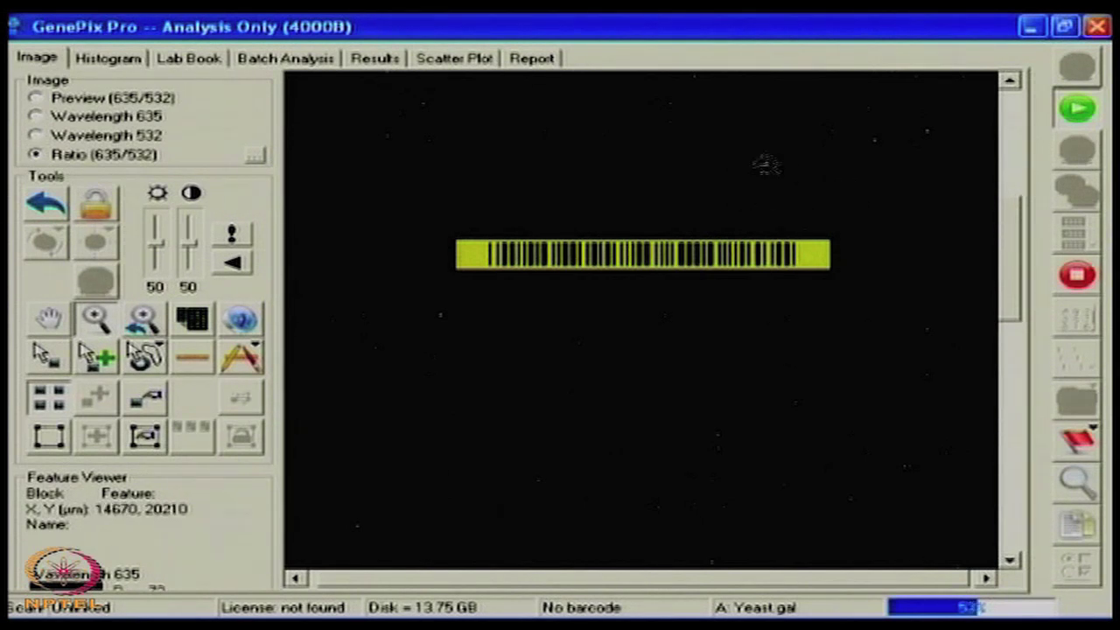
Stop the running data scan and return to the upper part of the scanned image
left_click_drag(1012, 233, 1013, 332)
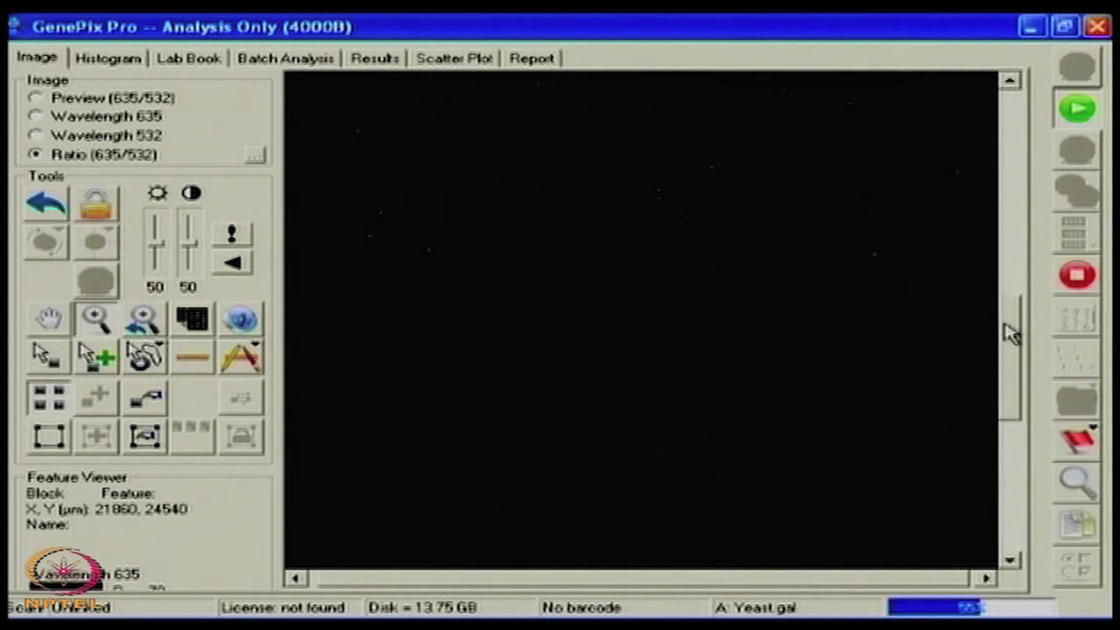
left_click(1089, 284)
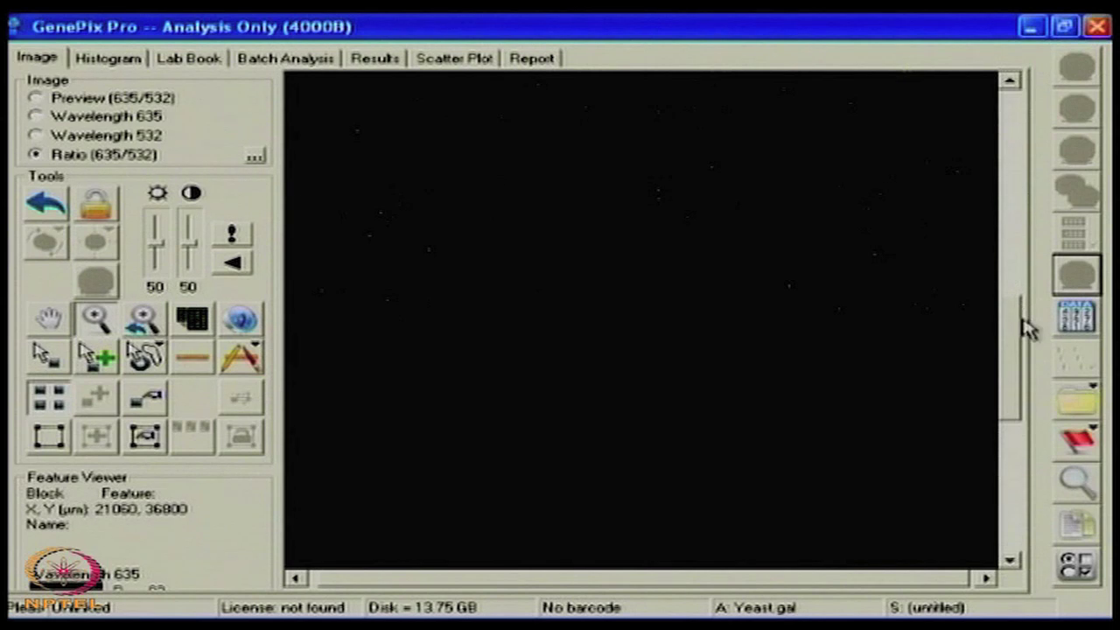
left_click_drag(1013, 288, 989, 125)
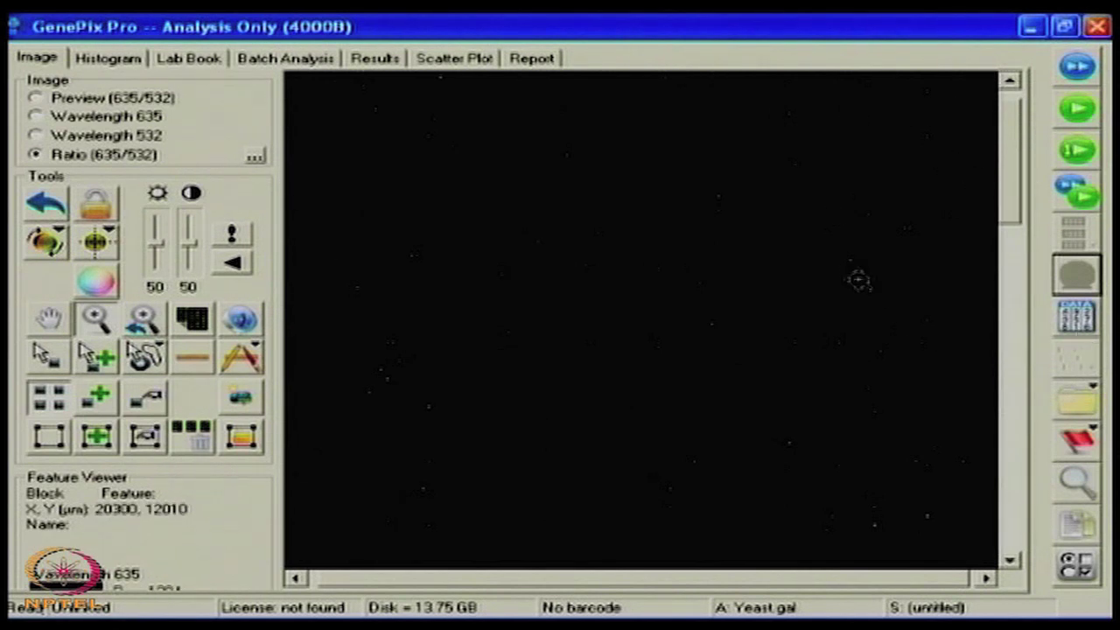
Open the image file Yeast.tif from the MDC DATA folder, discarding the existing images without saving
left_click(1085, 393)
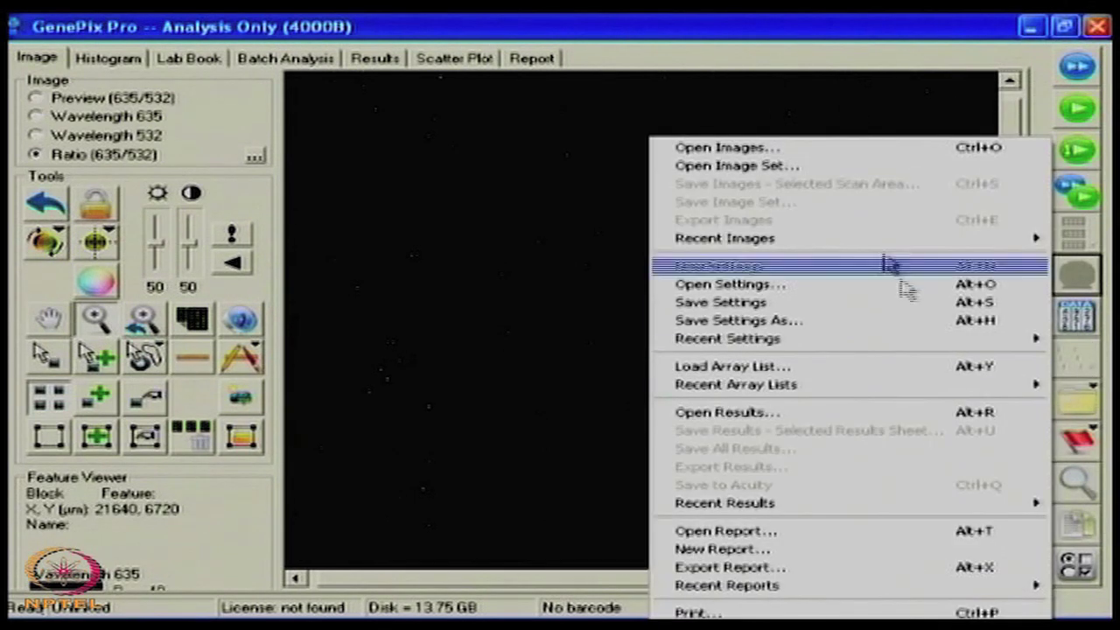
left_click(882, 154)
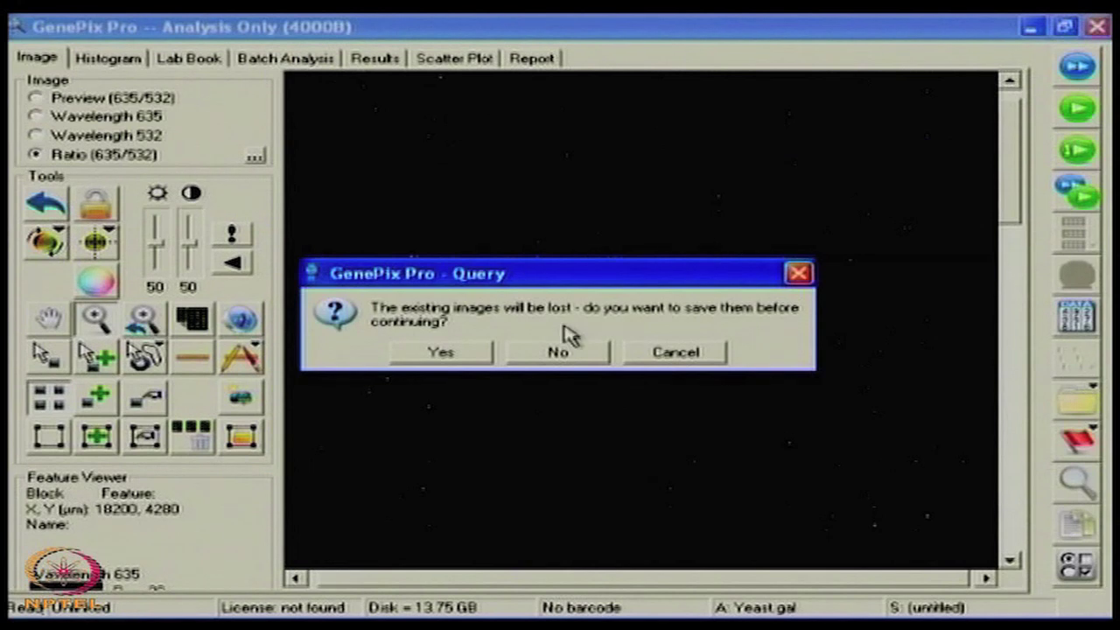
left_click(548, 355)
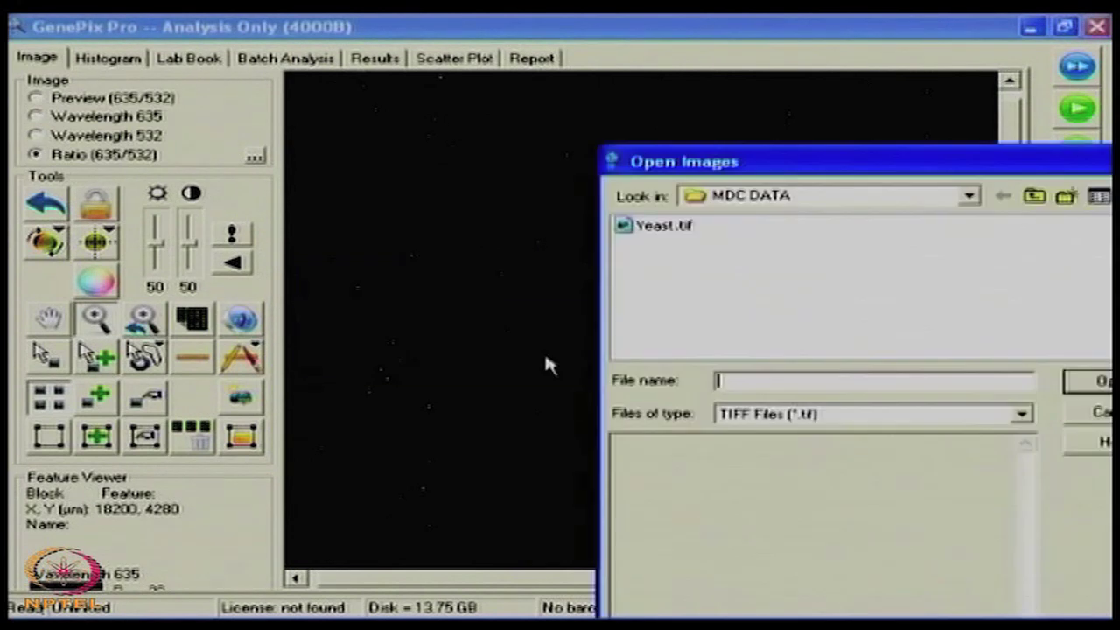
left_click(667, 227)
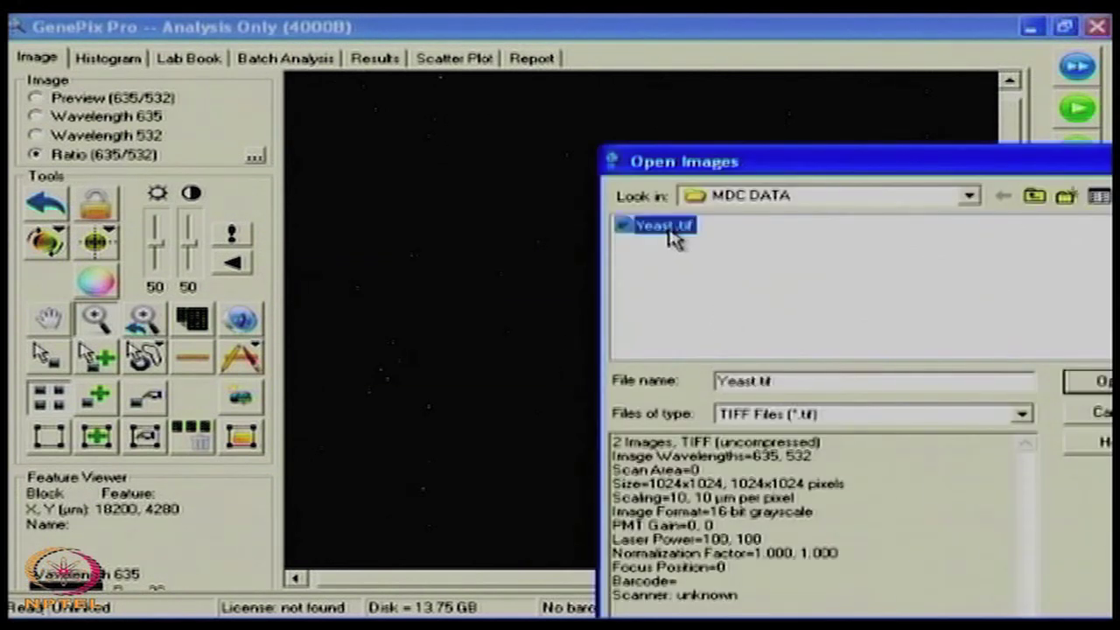
left_click(1101, 384)
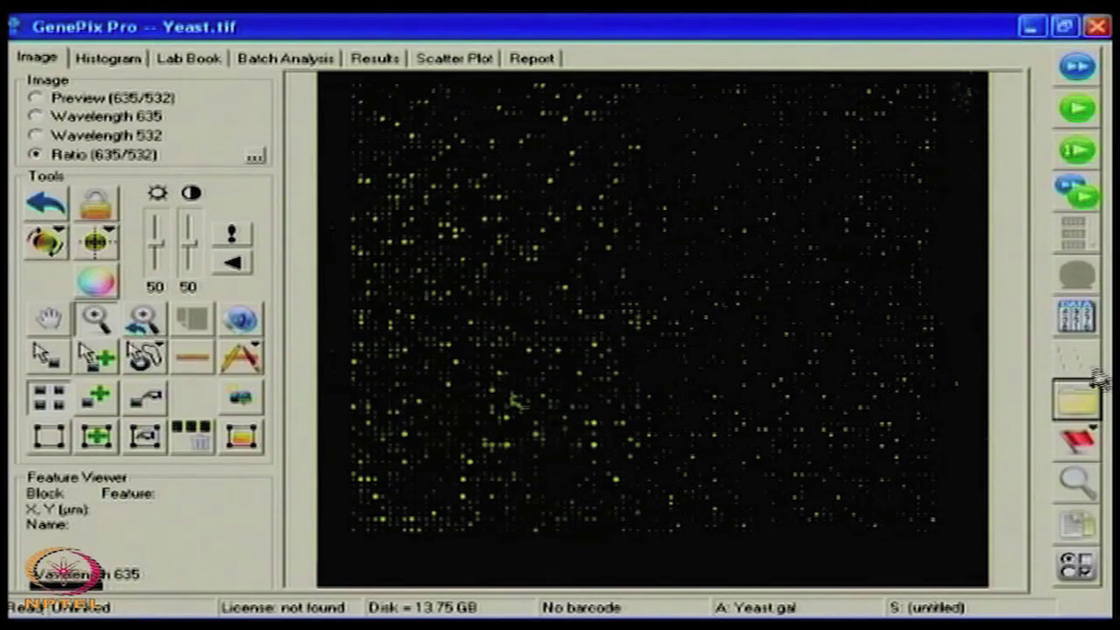
Load the array list Yeast.gal from the MDC DATA folder onto the yeast image
left_click(1076, 394)
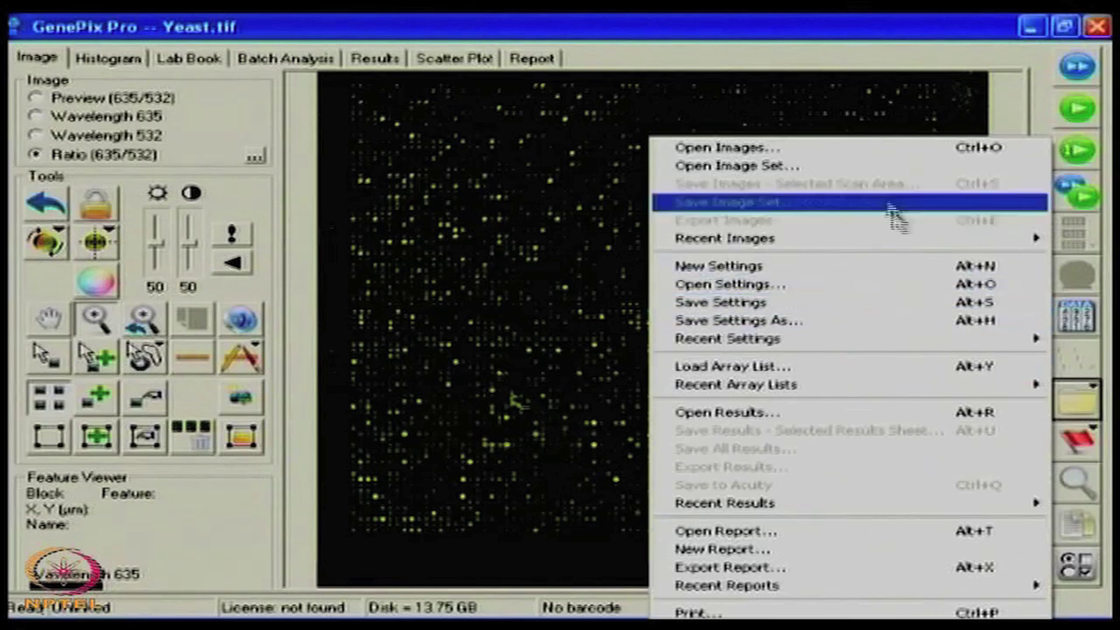
left_click(815, 369)
left_click(683, 225)
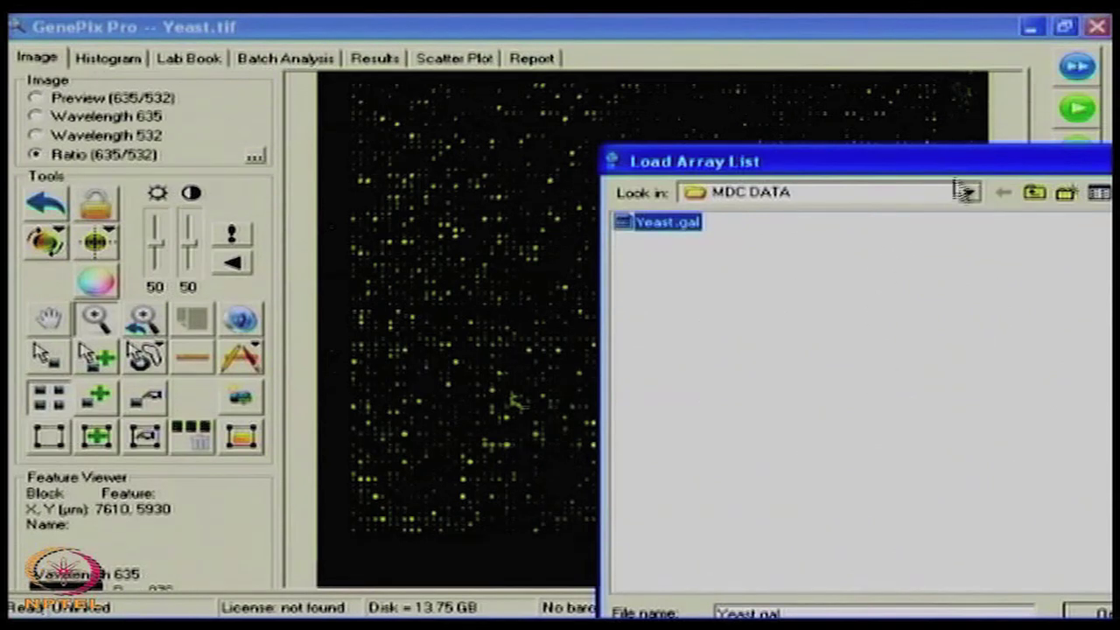
left_click_drag(954, 164, 757, 140)
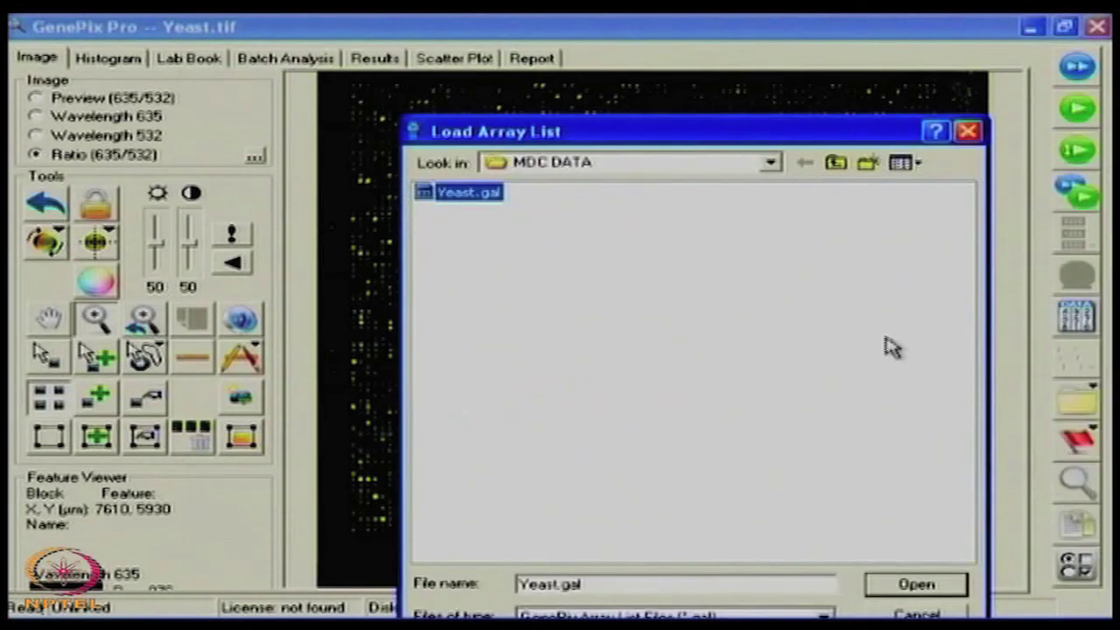
left_click(916, 586)
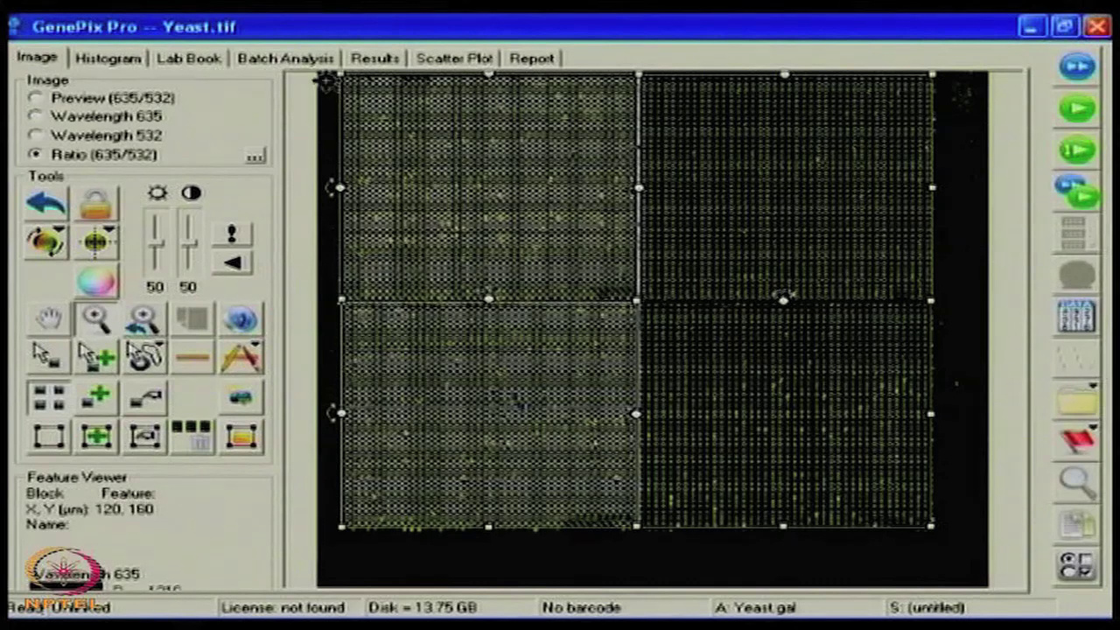
Move the array blocks so the first block's upper-left circles line up with the first row of spots
left_click_drag(326, 78, 496, 197)
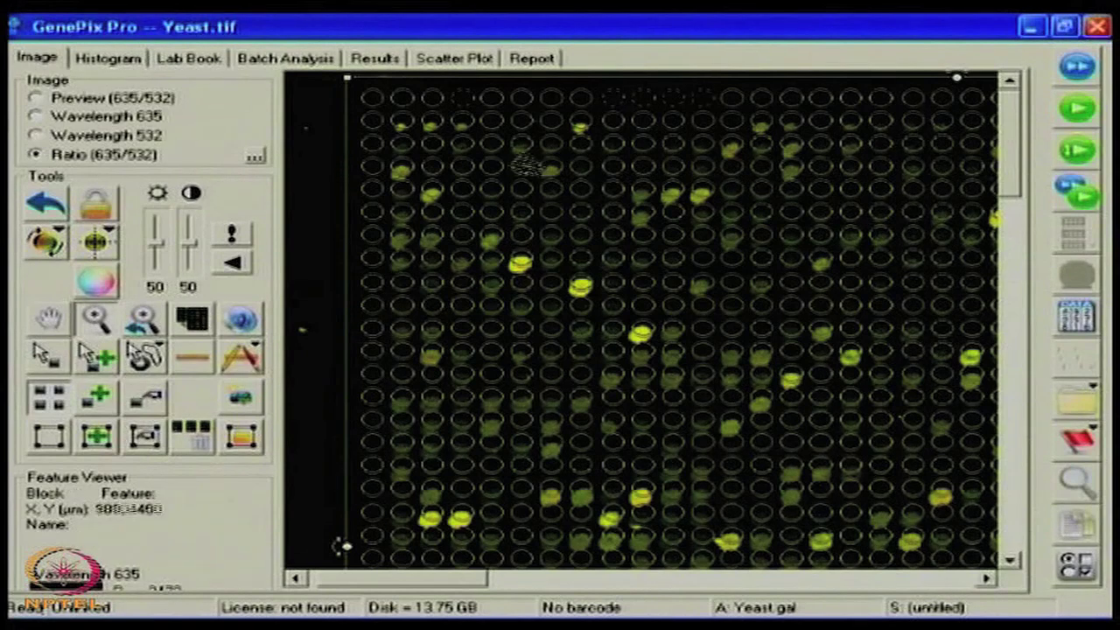
left_click(555, 174)
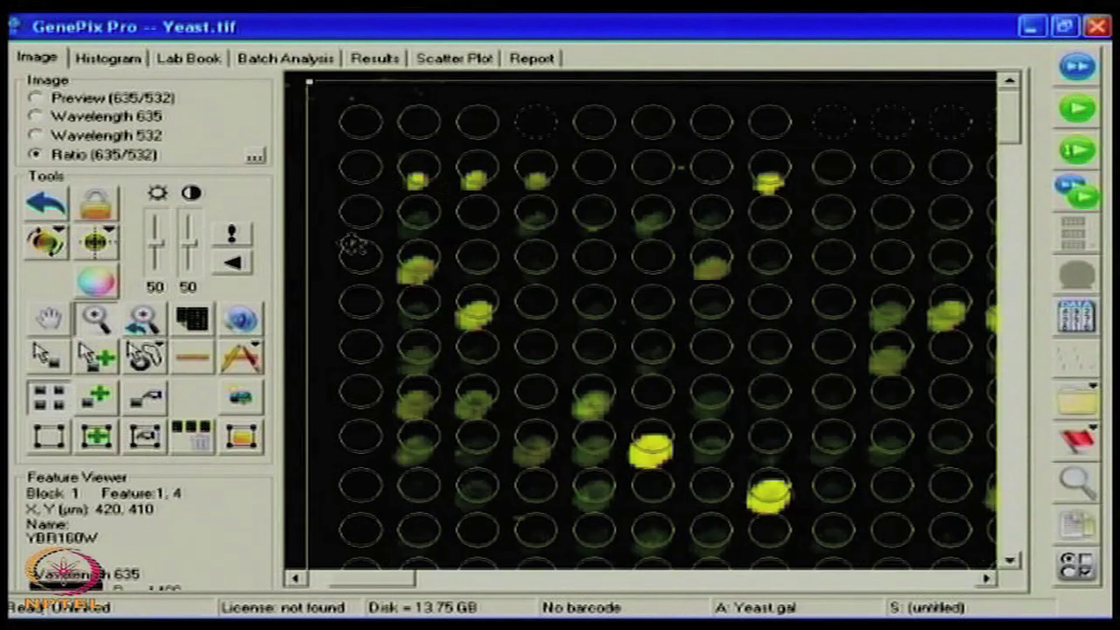
left_click(43, 354)
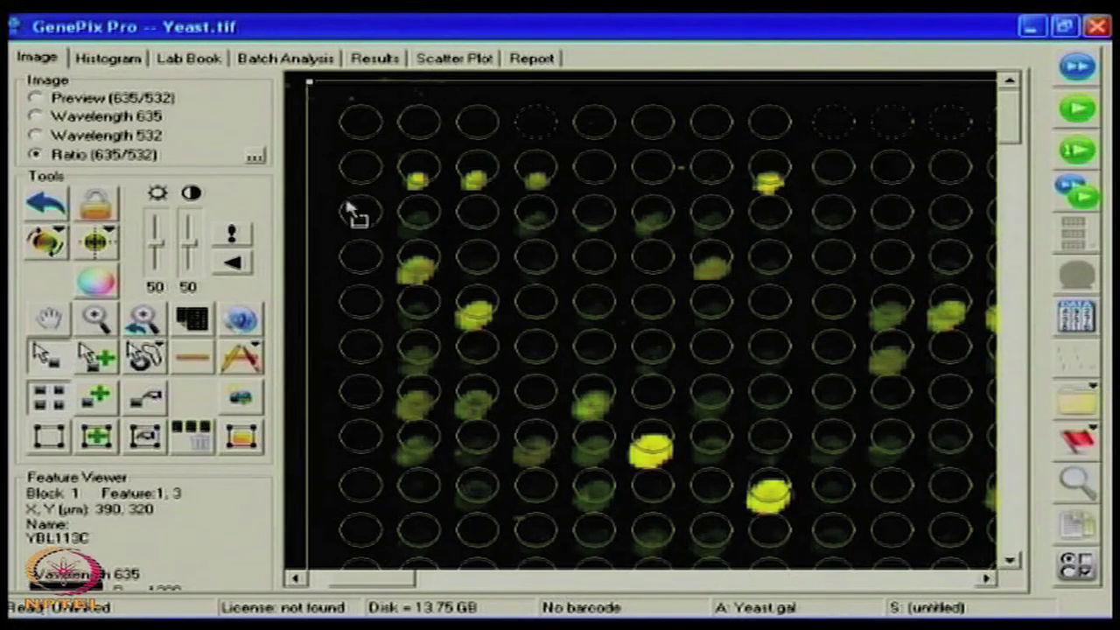
left_click_drag(429, 171, 482, 226)
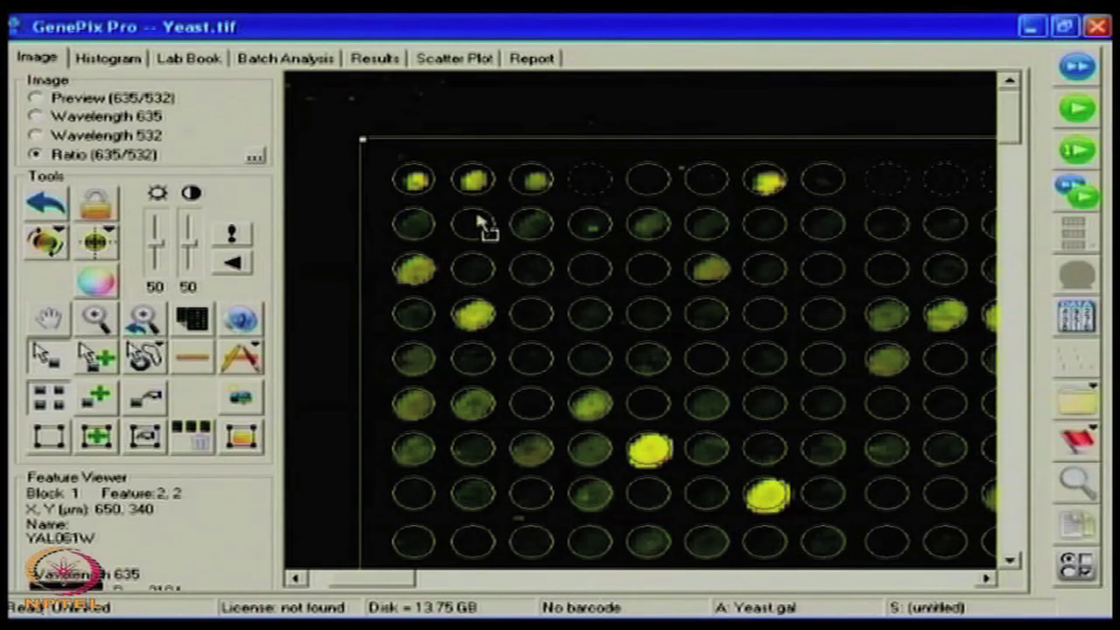
Find the array and all blocks, align the features automatically, and nudge the blocks slightly upward over the spots
left_click(110, 241)
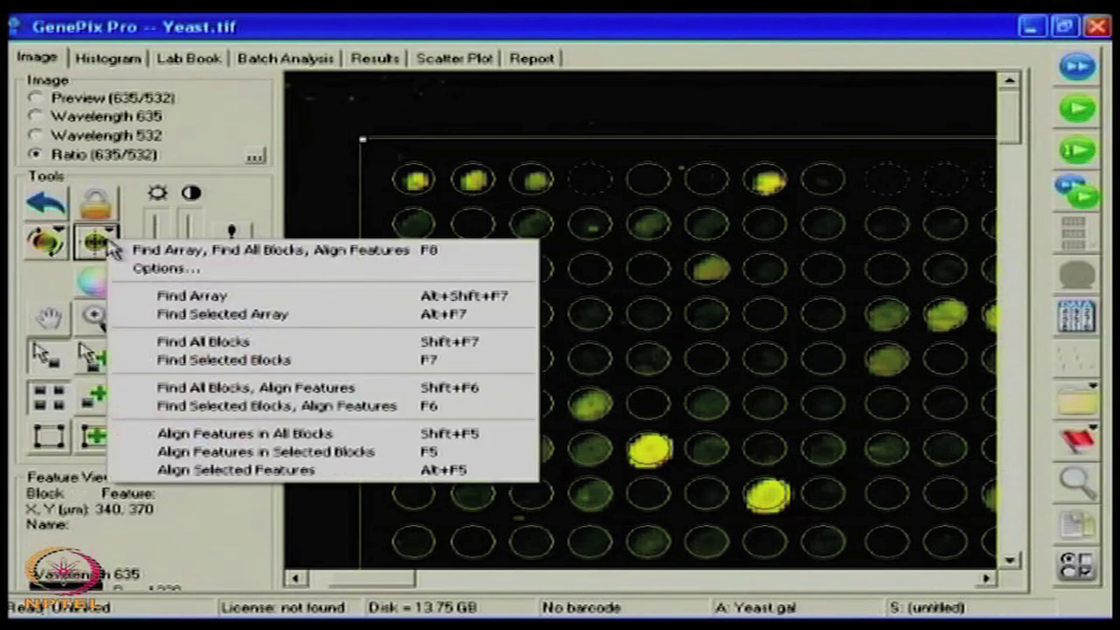
left_click(181, 254)
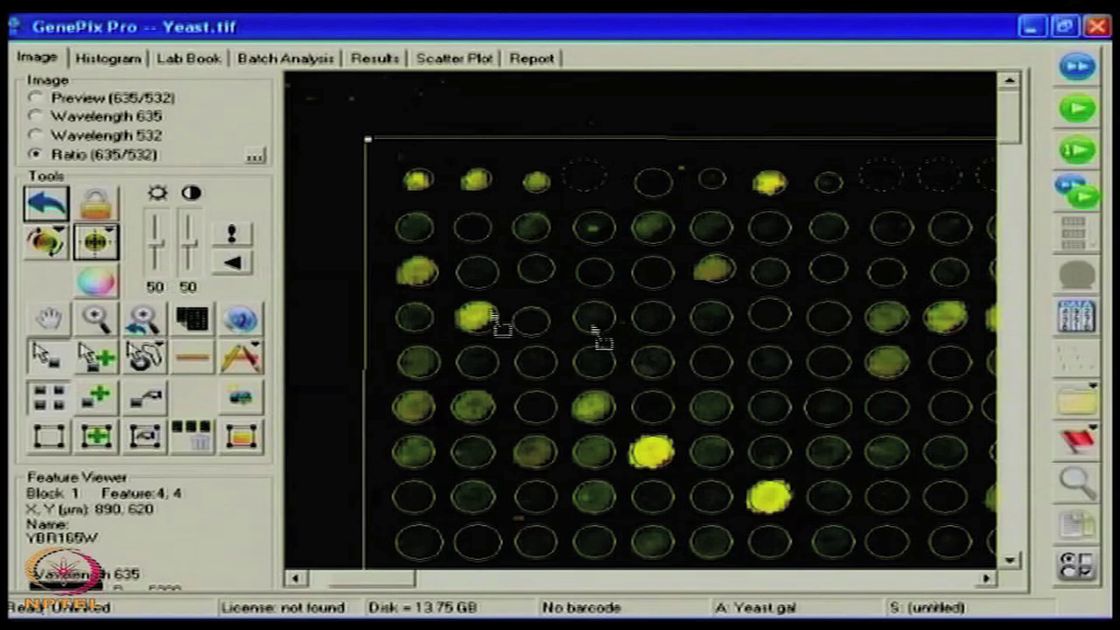
left_click_drag(473, 275, 504, 268)
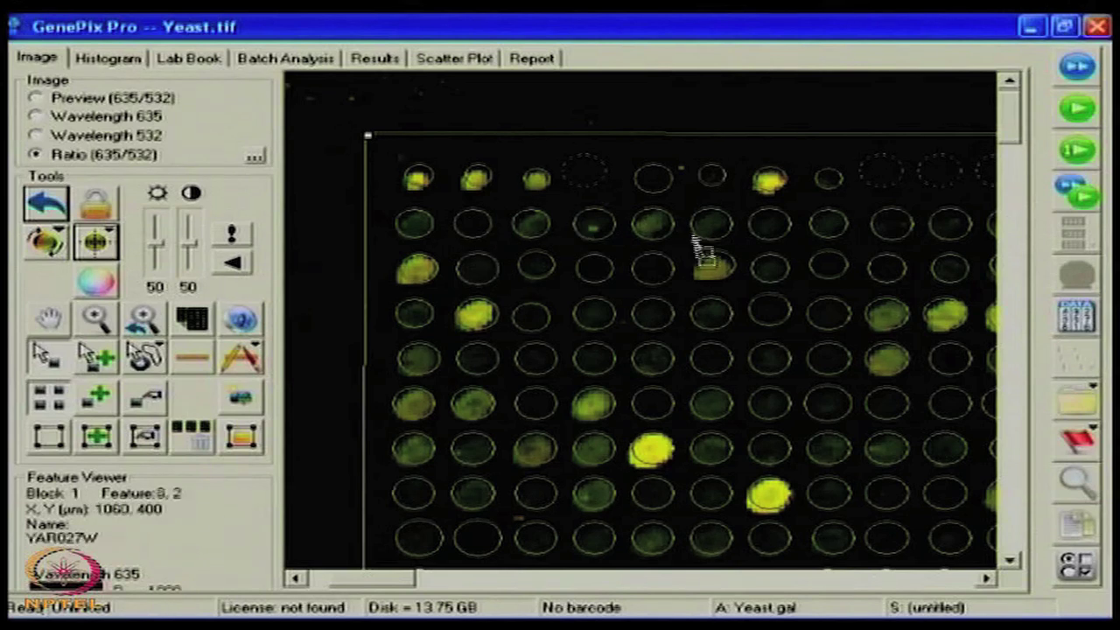
left_click(145, 324)
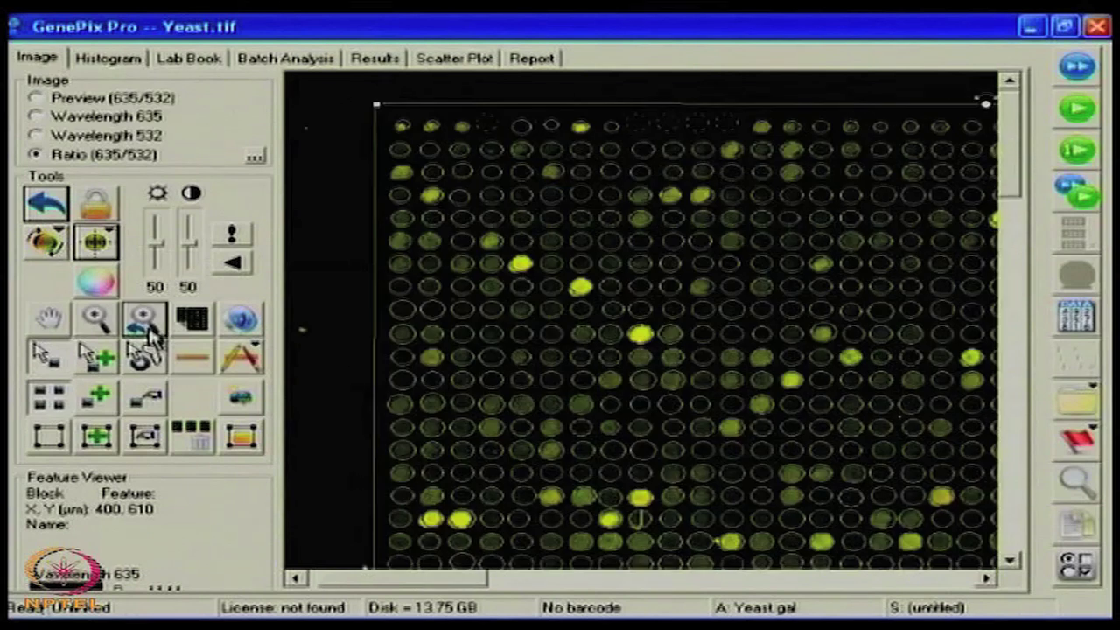
Analyze the aligned yeast array blocks to fill the results table with the extracted feature data
left_click(147, 331)
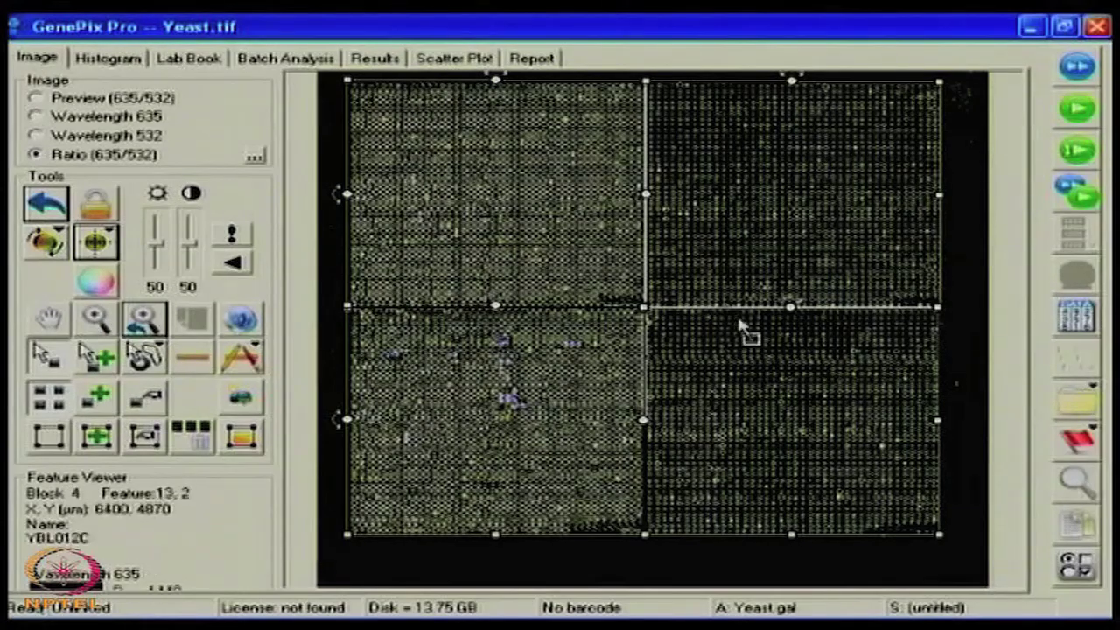
left_click(368, 60)
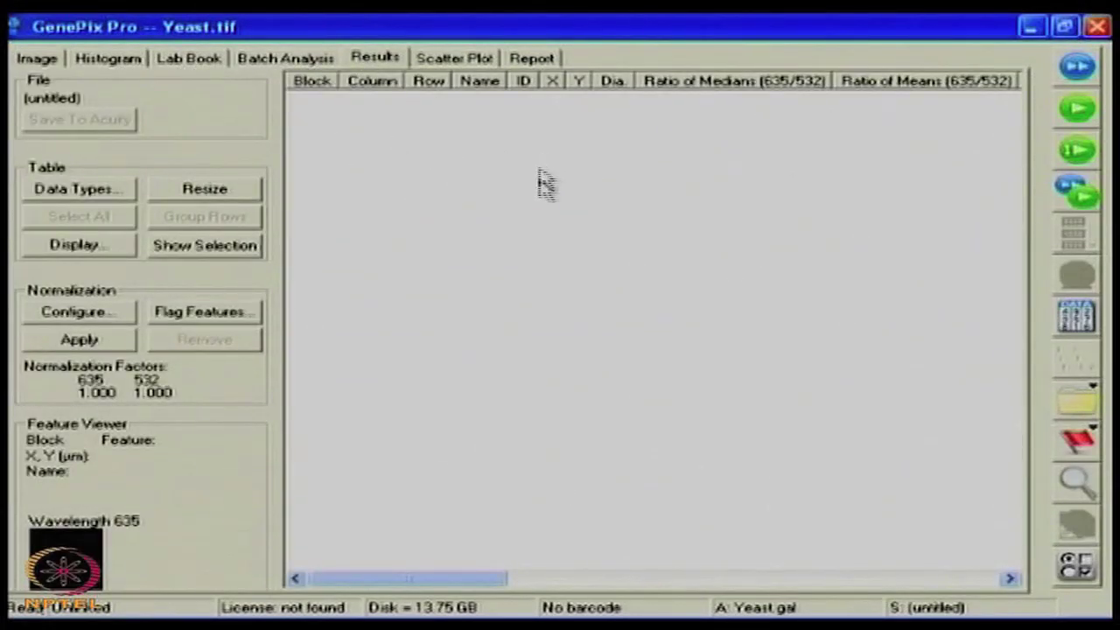
left_click(1077, 317)
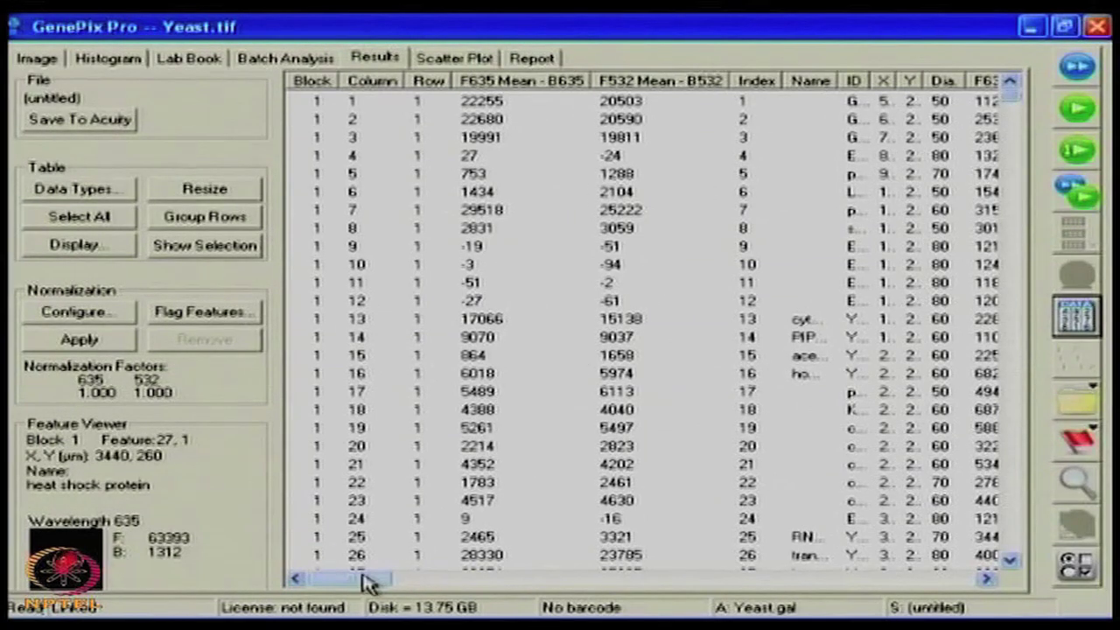
Review the result columns across to the F532 and B532 statistics, and view the scatter plot of F532 Median against F635 Median
mouse_move(368, 587)
left_mouse_down()
mouse_move(387, 585)
mouse_move(359, 582)
left_mouse_up()
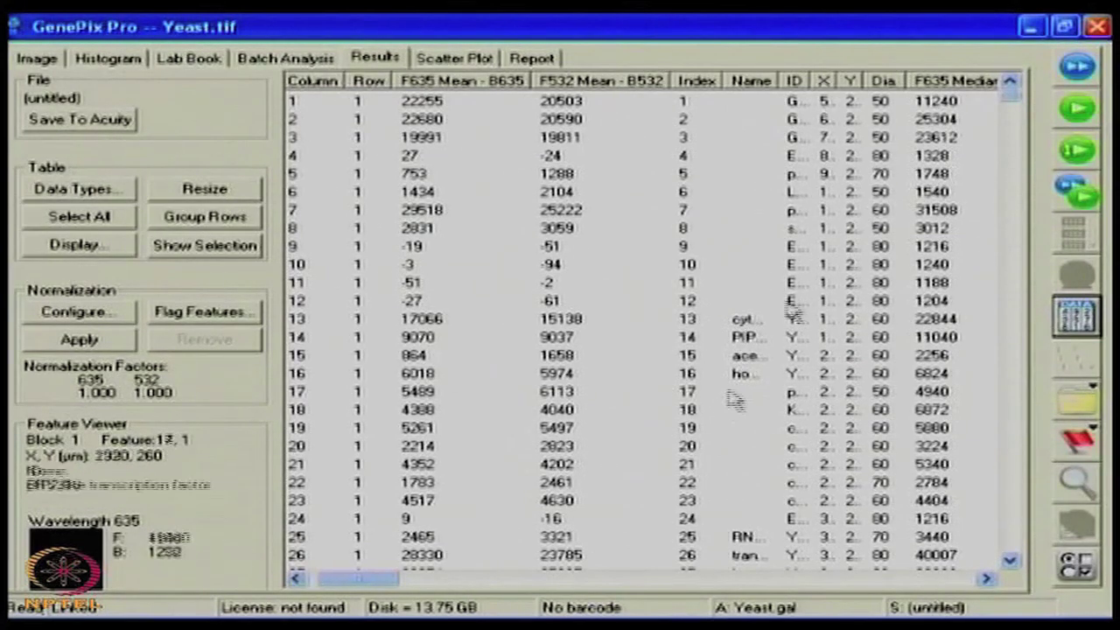
left_click_drag(368, 585, 560, 585)
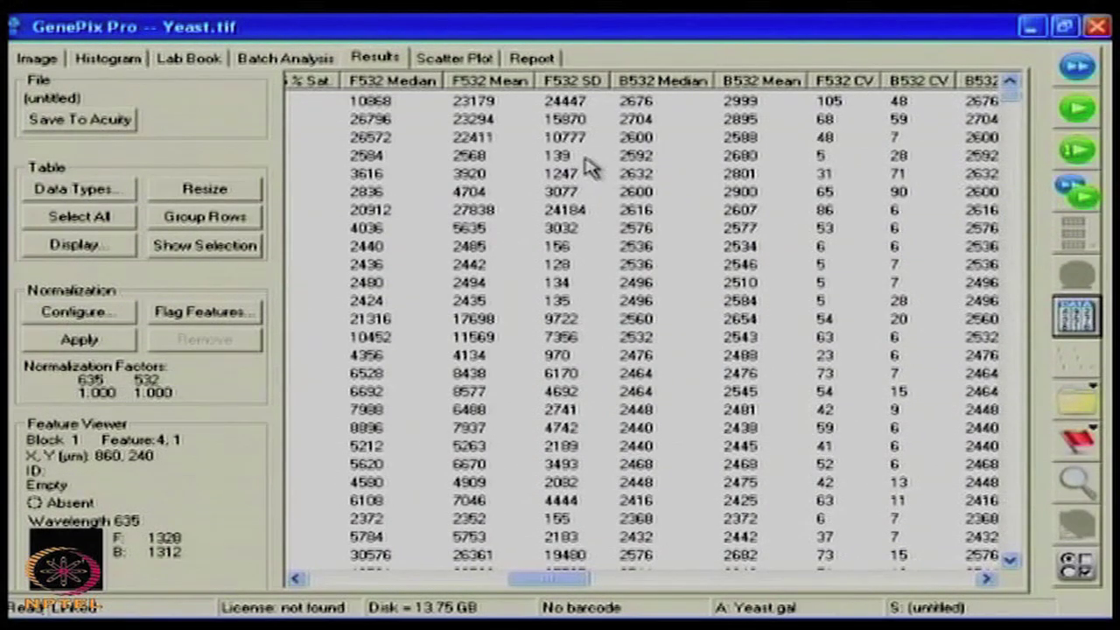
left_click(463, 60)
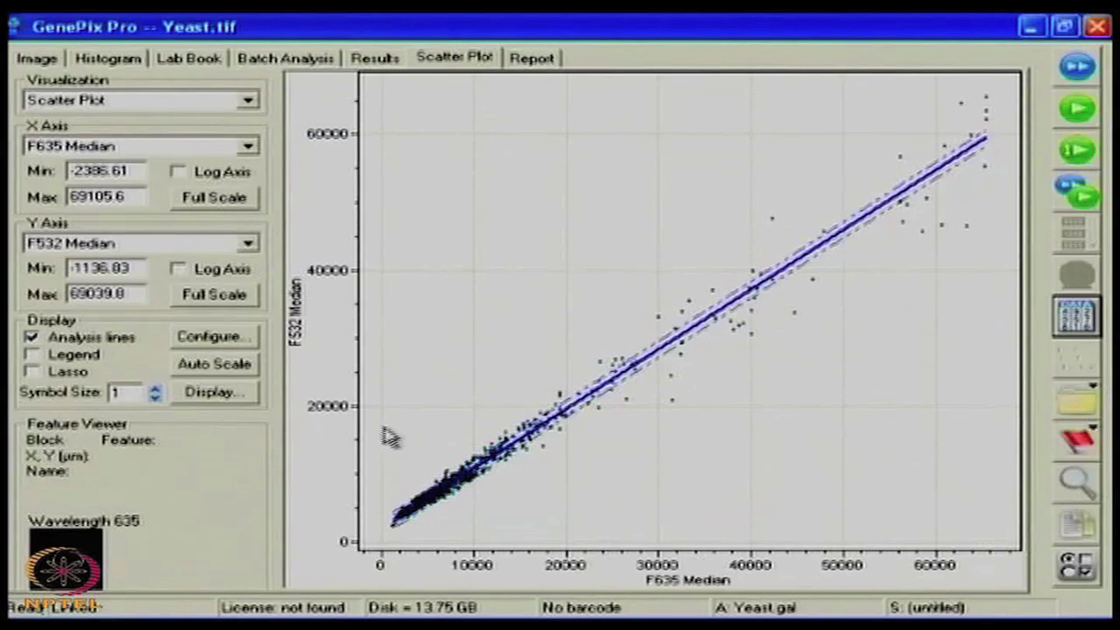
mouse_move(563, 440)
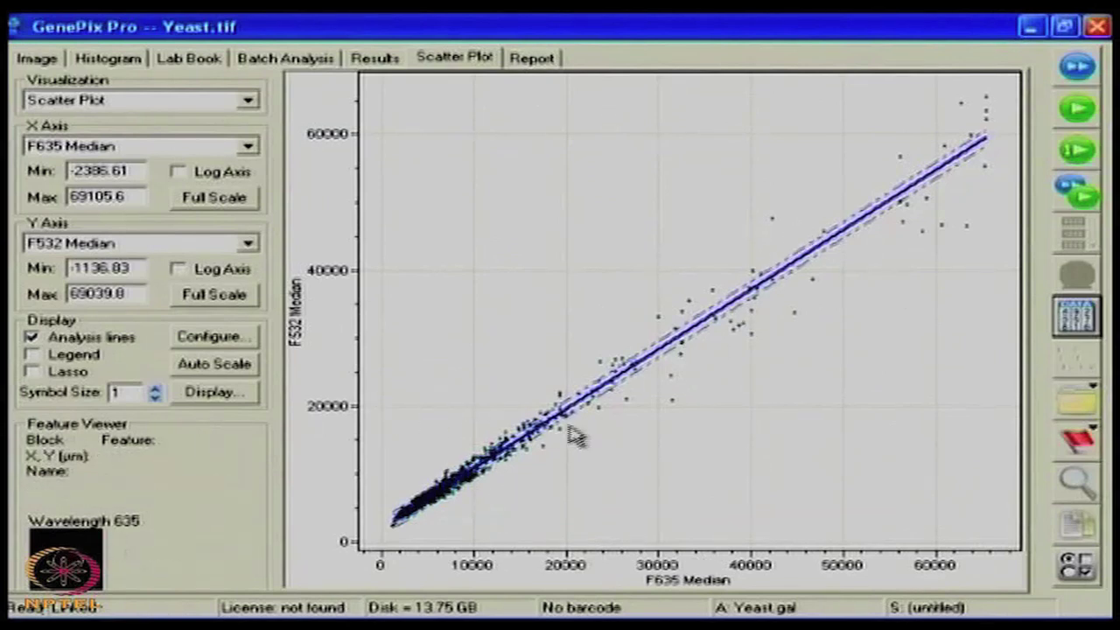